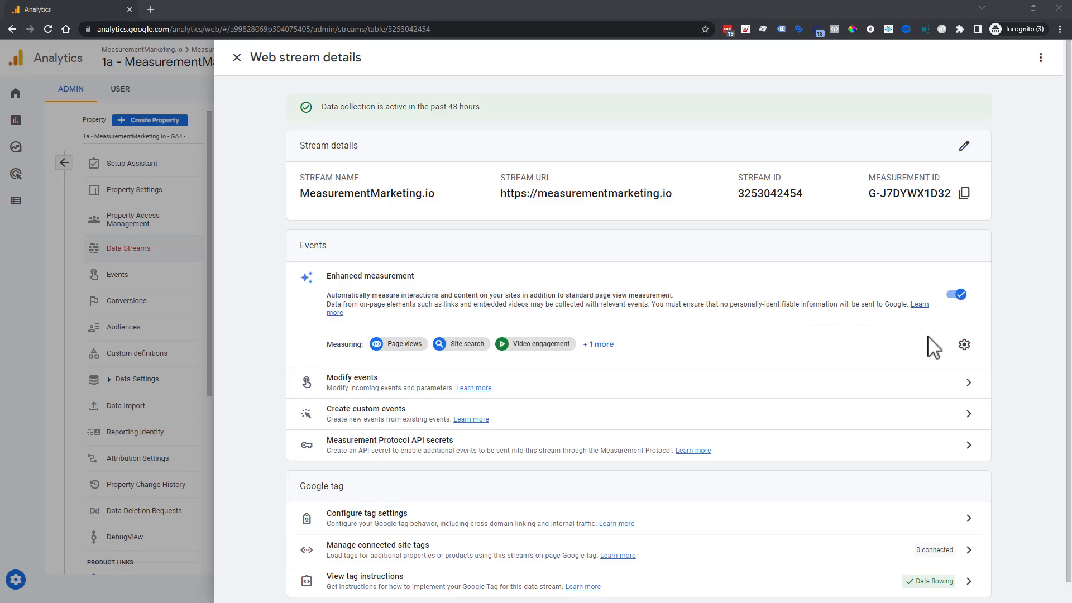
Step: Open the web stream's Enhanced measurement settings and highlight the Scrolls option, currently off
{"action": "left_click", "coordinate": [964, 344]}
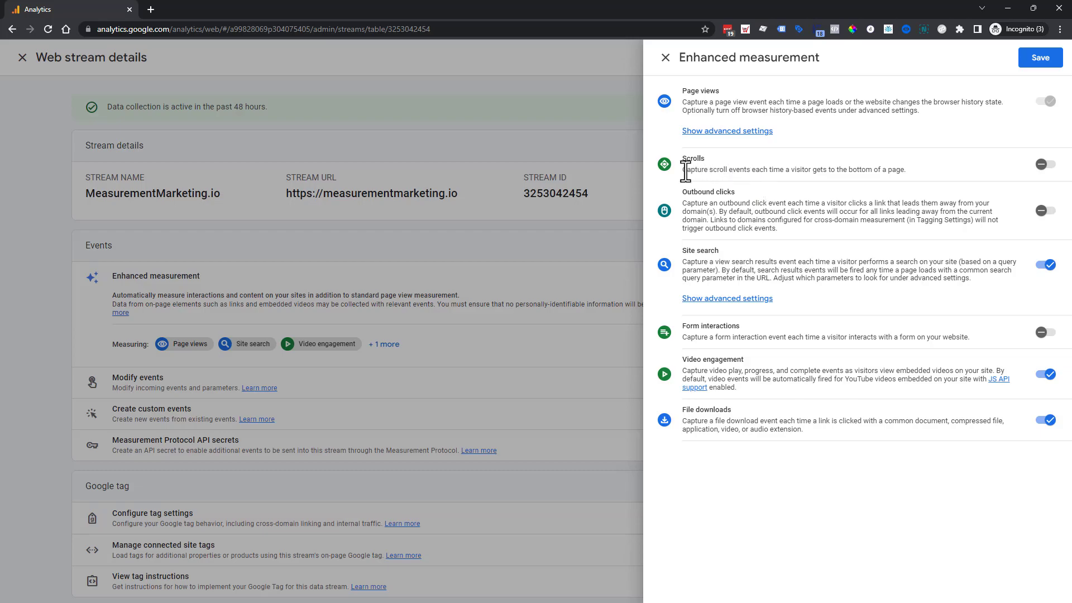
{"action": "left_click_drag", "start_coordinate": [685, 171], "coordinate": [923, 182]}
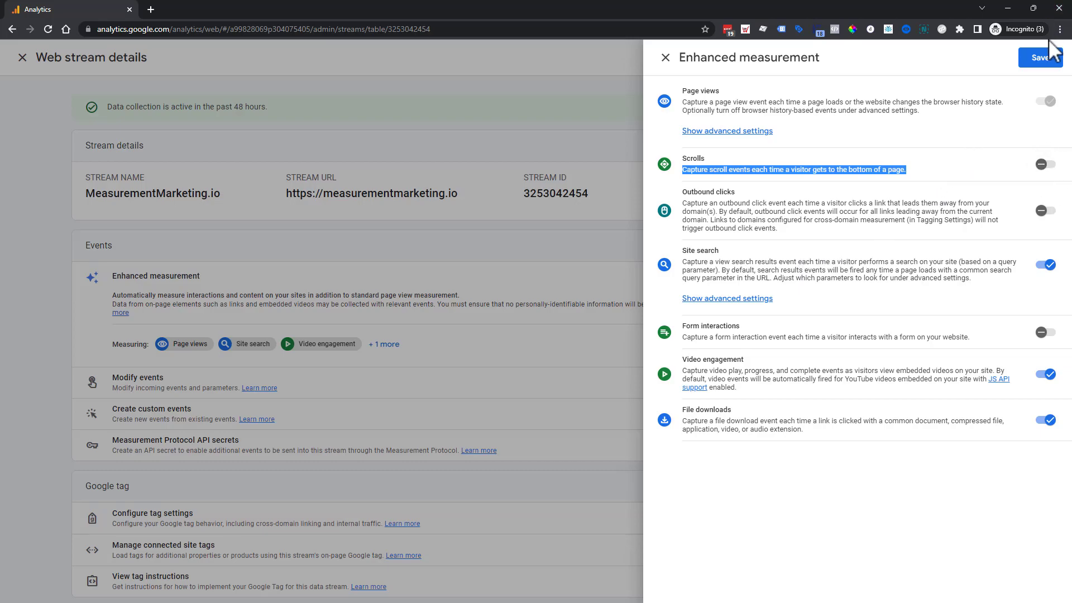
Step: Bring up Google Tag Manager showing the UA scroll-depth tag beside the GA4 scroll tag
{"action": "left_click", "coordinate": [1019, 10]}
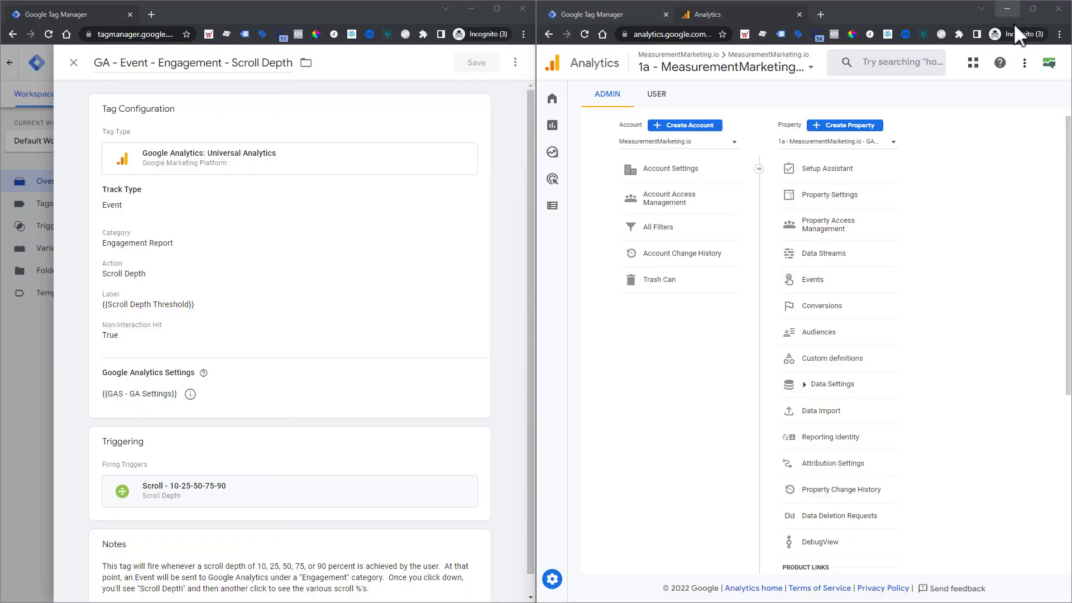
{"action": "left_click", "coordinate": [607, 15]}
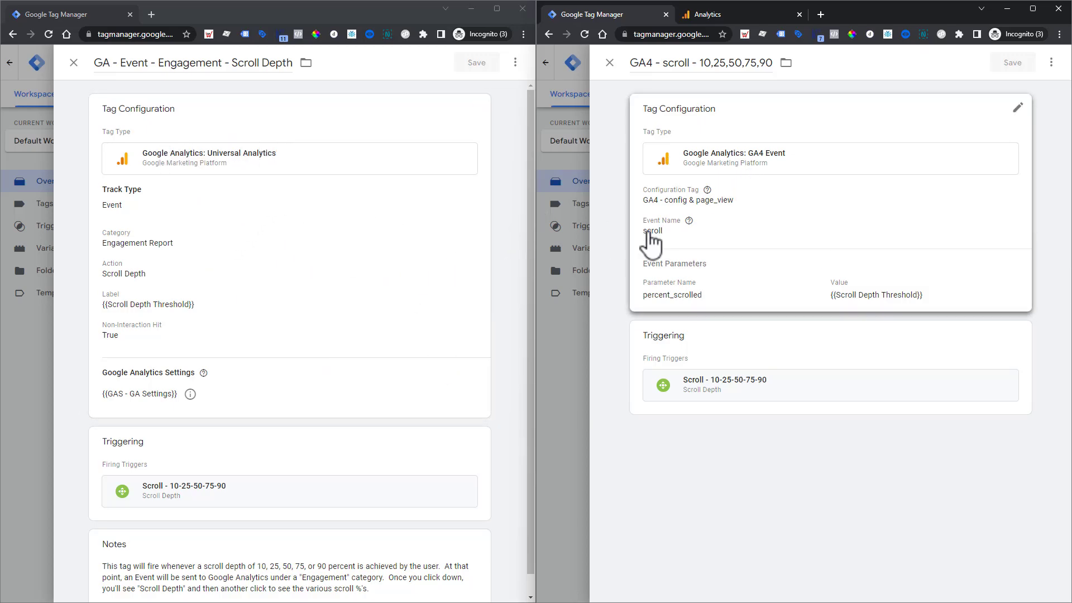
Step: Open the GA4 scroll tag's configuration and review the tag type choices without changing it
{"action": "left_click", "coordinate": [804, 243]}
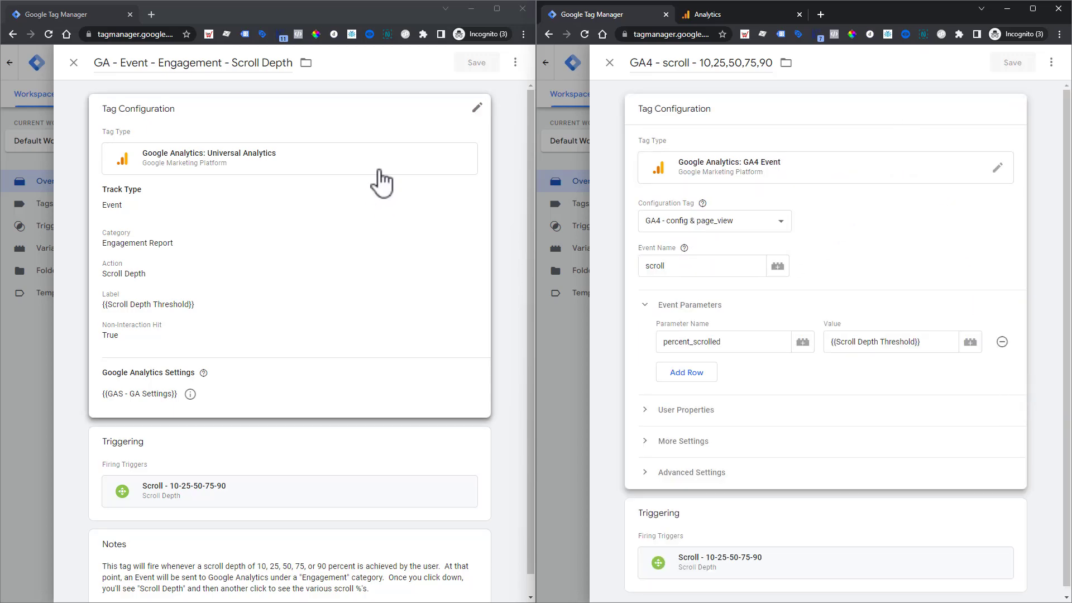
{"action": "left_click", "coordinate": [704, 174]}
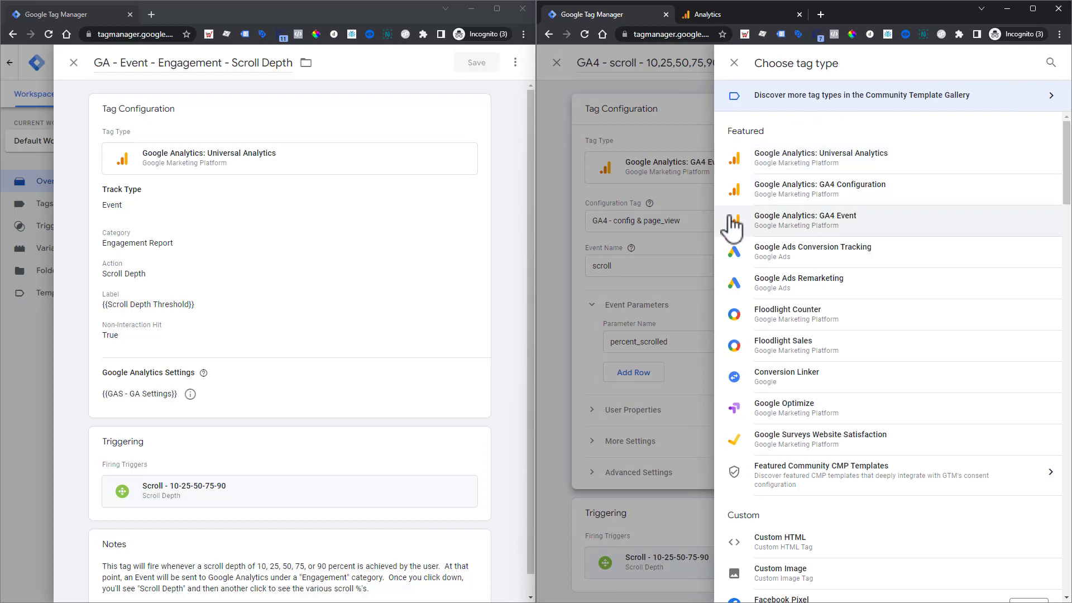
{"action": "left_click", "coordinate": [661, 193]}
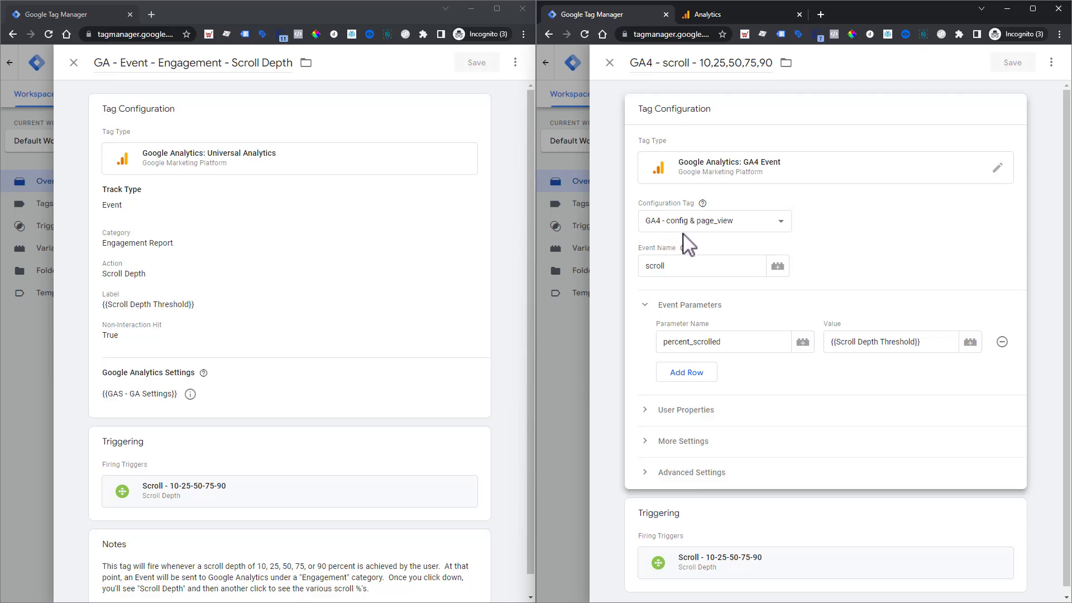
Step: Highlight the event name 'scroll' and the parameter name 'percent_scrolled'
{"action": "double_click", "coordinate": [655, 266]}
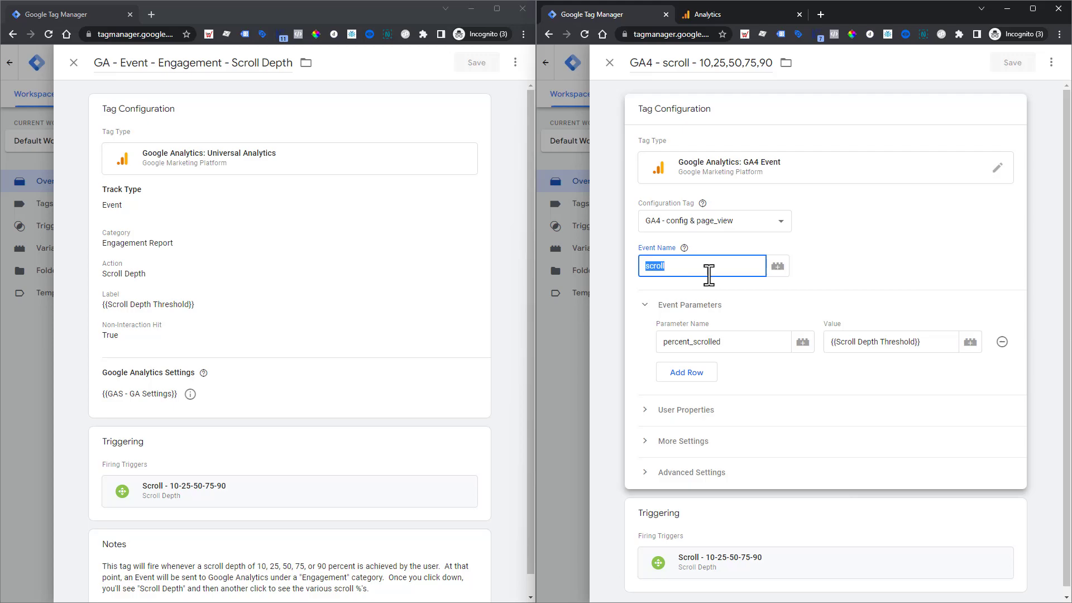
{"action": "left_click", "coordinate": [859, 287]}
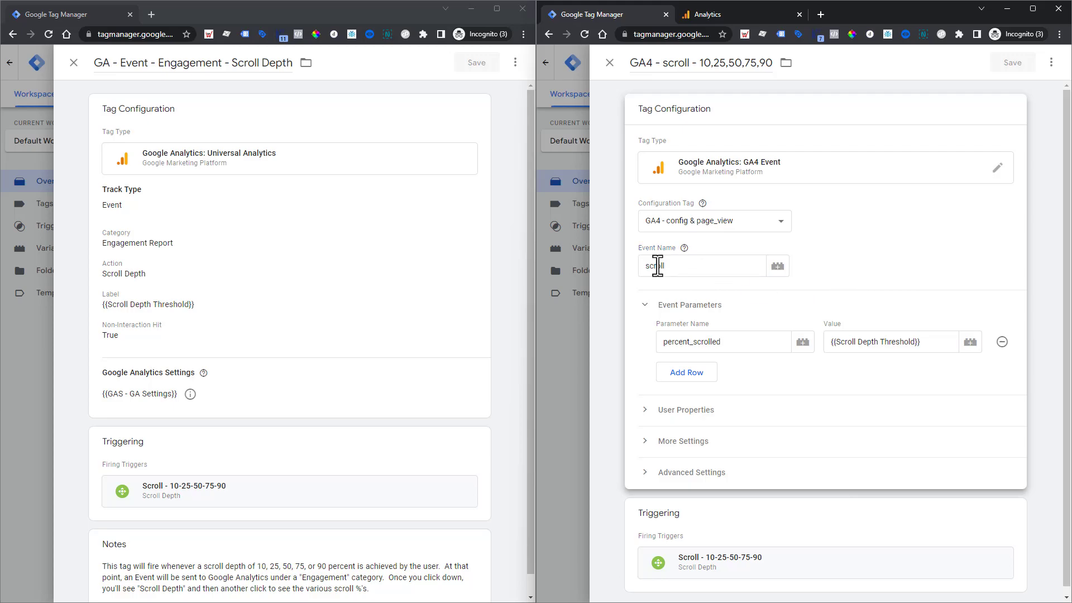
{"action": "double_click", "coordinate": [673, 264]}
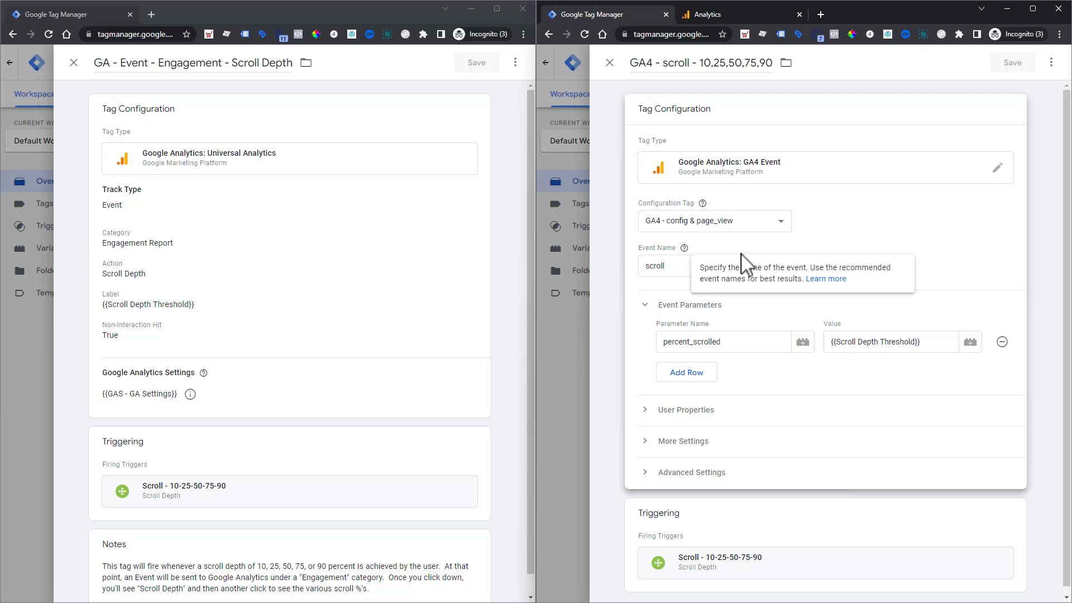
{"action": "left_click", "coordinate": [691, 344]}
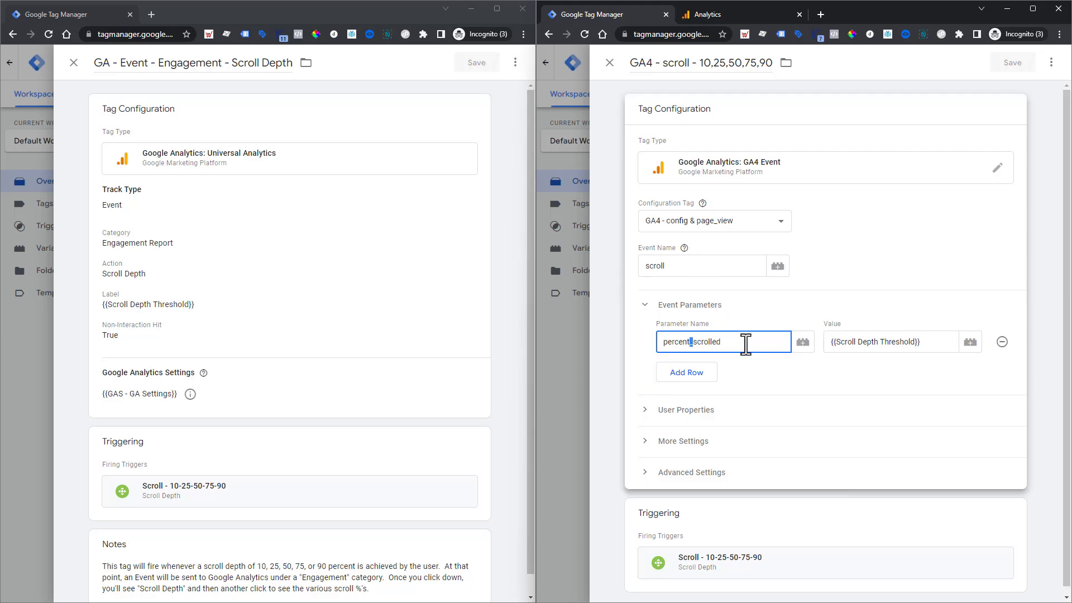
{"action": "double_click", "coordinate": [693, 345]}
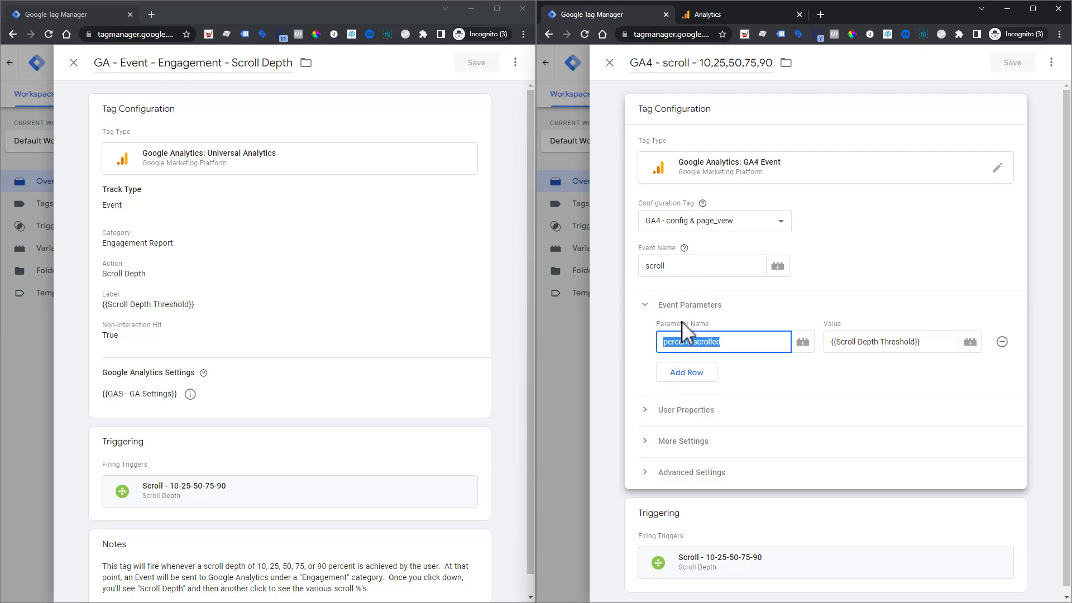
{"action": "left_click", "coordinate": [676, 341]}
{"action": "left_click_drag", "start_coordinate": [662, 341], "coordinate": [757, 341]}
{"action": "left_click", "coordinate": [788, 372]}
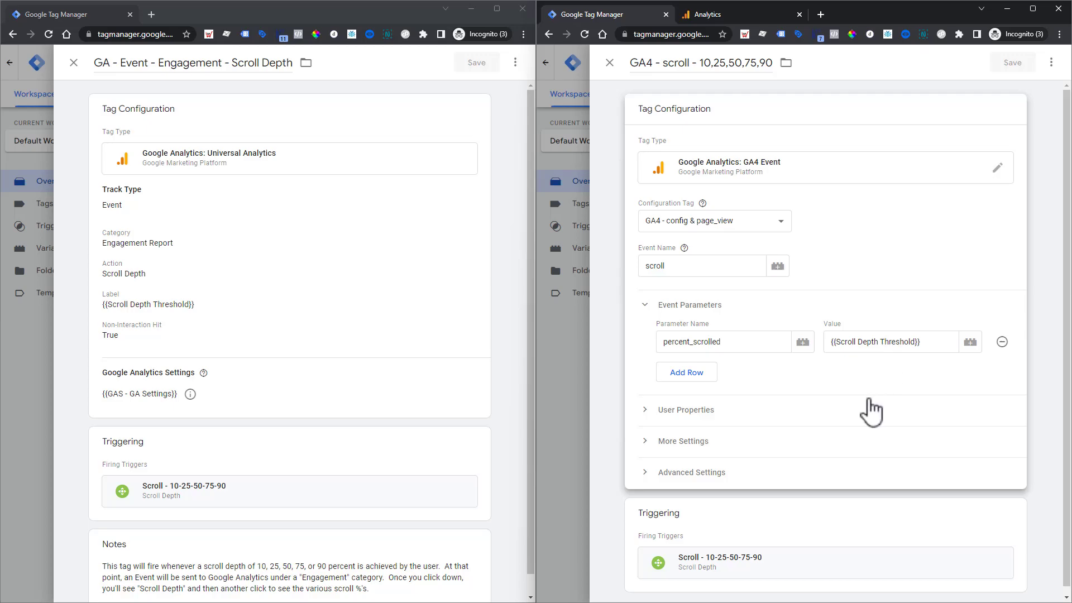
{"action": "scroll", "coordinate": [865, 412], "scroll_direction": "down", "scroll_amount": 1}
{"action": "scroll", "coordinate": [479, 447], "scroll_direction": "down", "scroll_amount": 1}
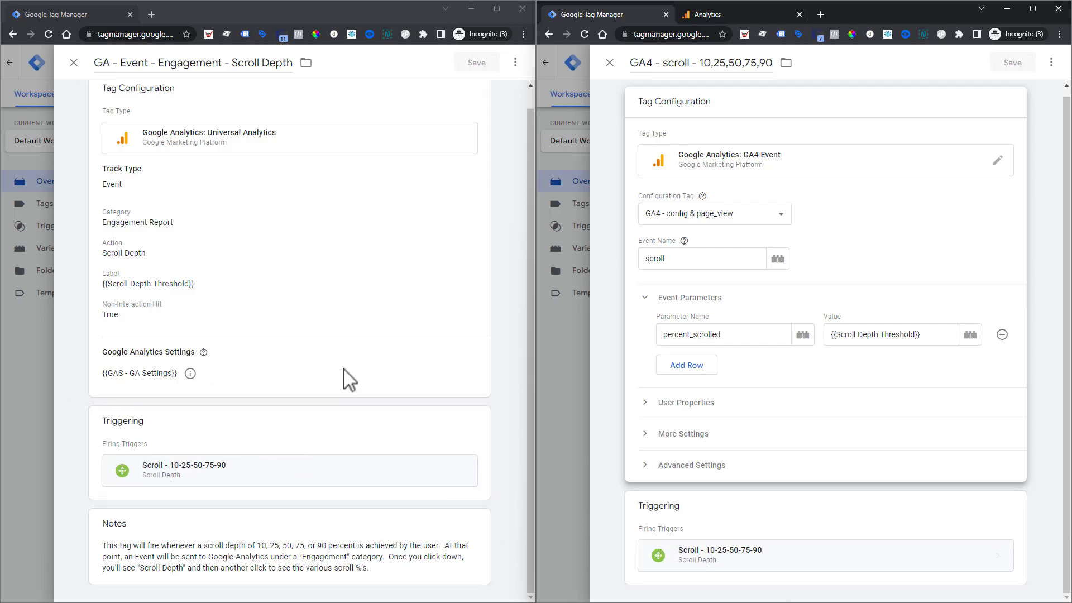
{"action": "scroll", "coordinate": [211, 373], "scroll_direction": "up", "scroll_amount": 1}
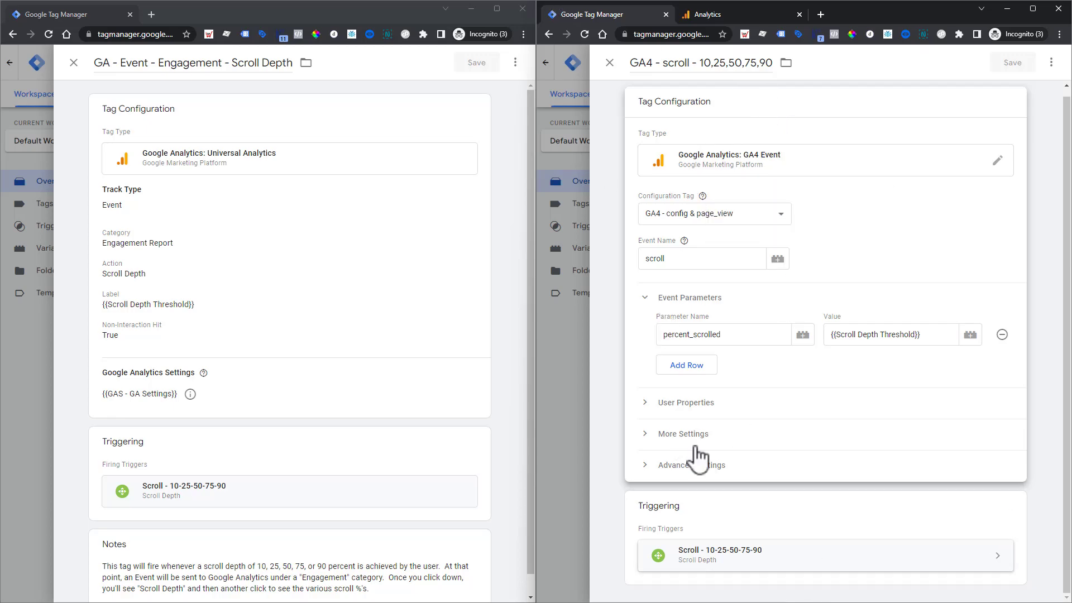
Step: Close the GA4 scroll tag editor and bring the Google Analytics Admin page alongside
{"action": "left_click", "coordinate": [589, 343]}
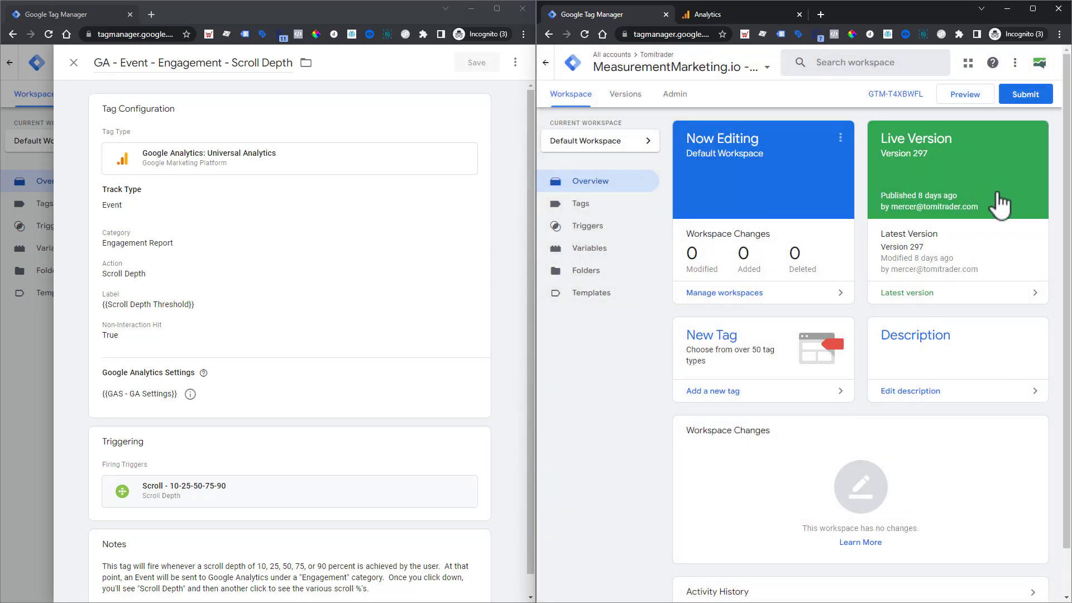
{"action": "left_click", "coordinate": [724, 15]}
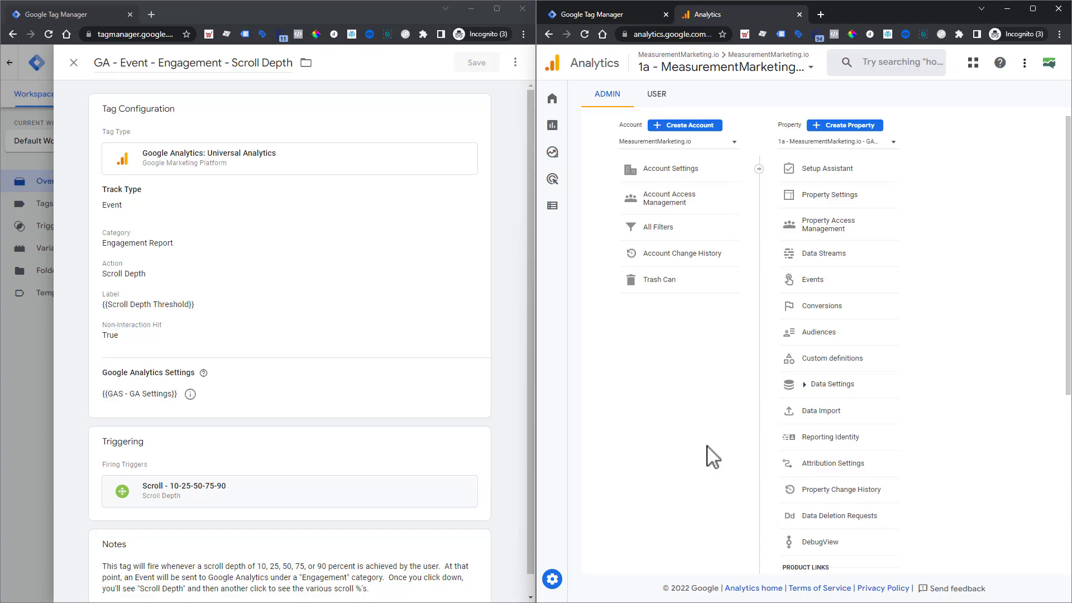
{"action": "left_click", "coordinate": [615, 15]}
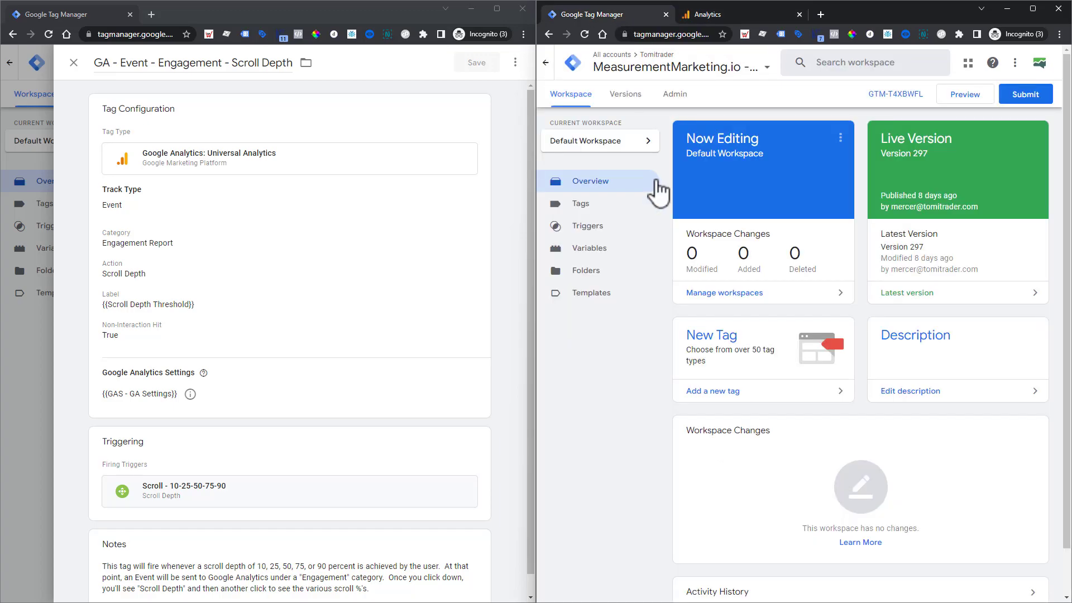
{"action": "left_click", "coordinate": [697, 15]}
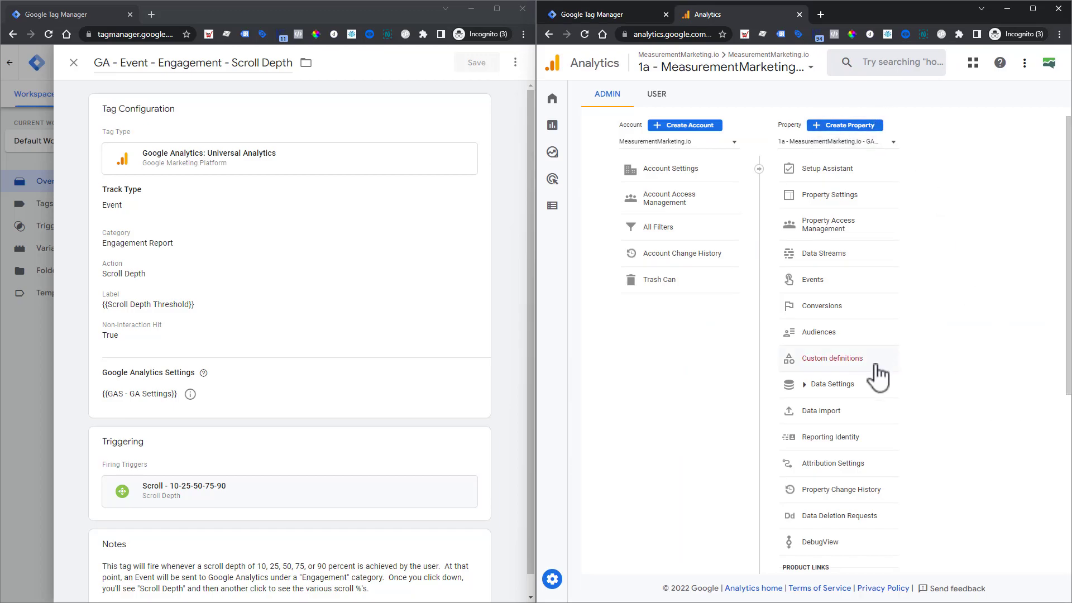
Step: In full-width Custom definitions, start a new custom dimension and browse its event parameter list
{"action": "left_click", "coordinate": [834, 364]}
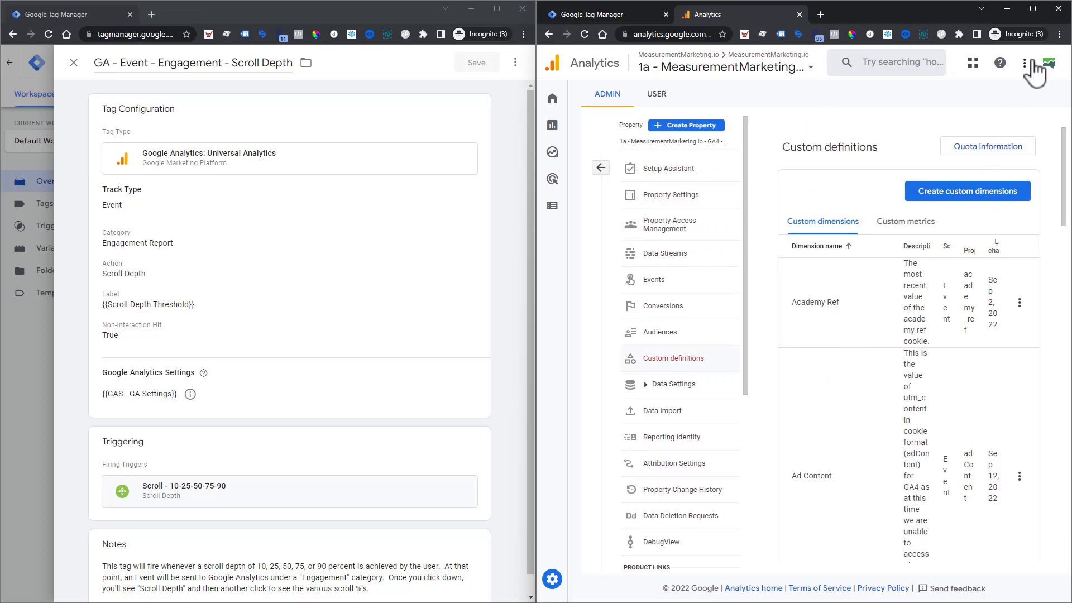
{"action": "left_click", "coordinate": [1033, 9]}
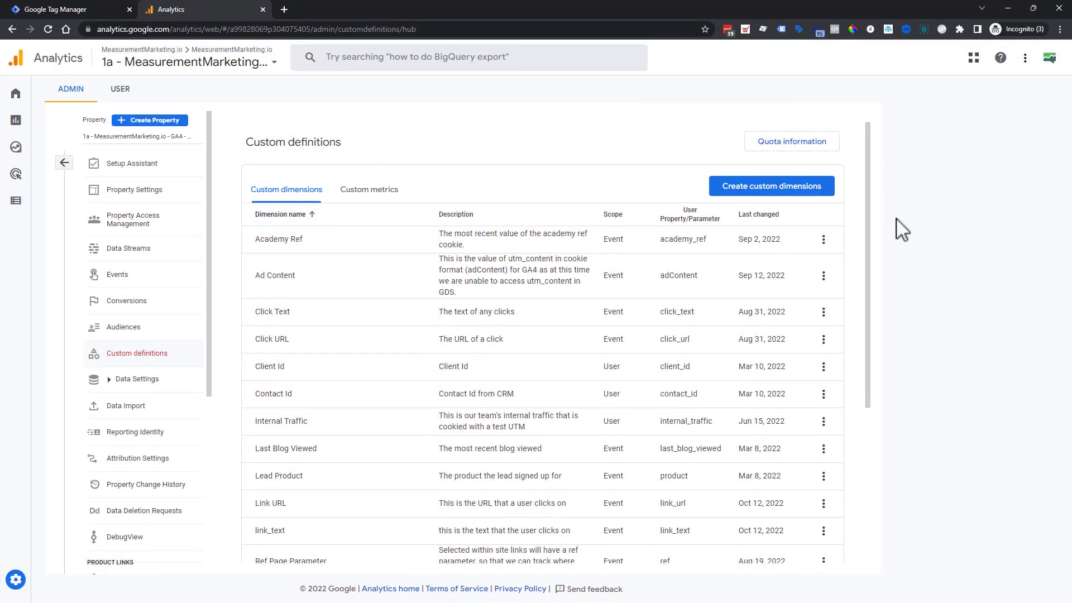
{"action": "left_click", "coordinate": [793, 190]}
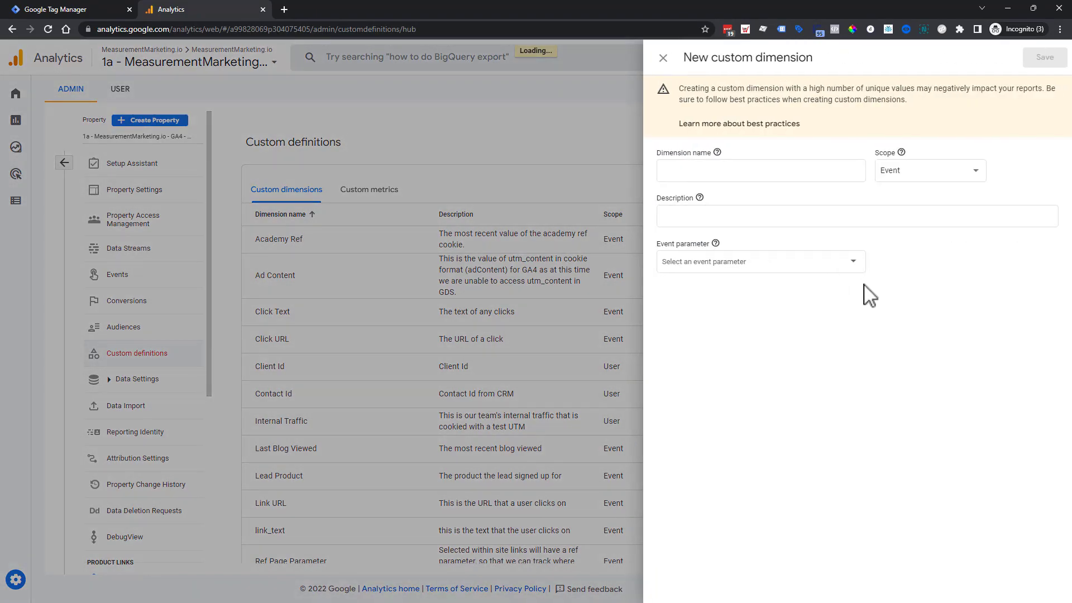
{"action": "left_click", "coordinate": [718, 267]}
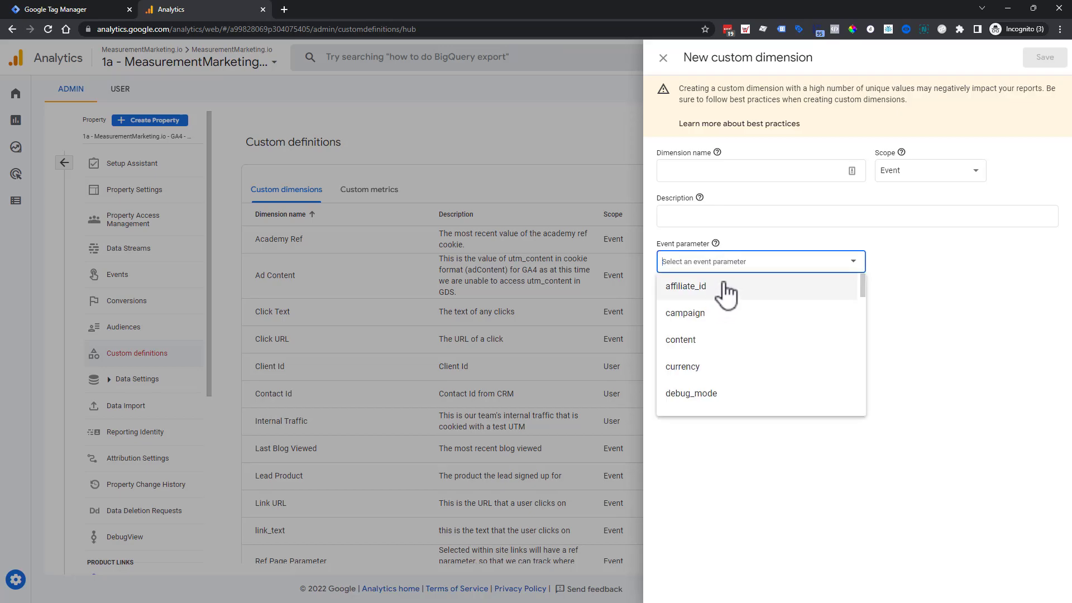
{"action": "type", "text": "scrol"}
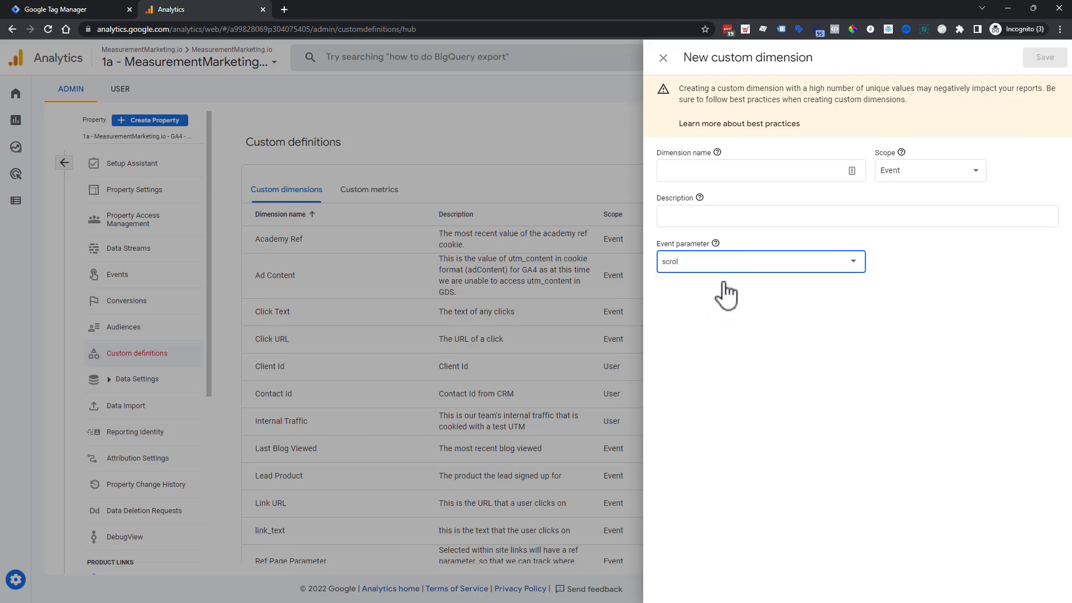
{"action": "key", "text": "BackSpace"}
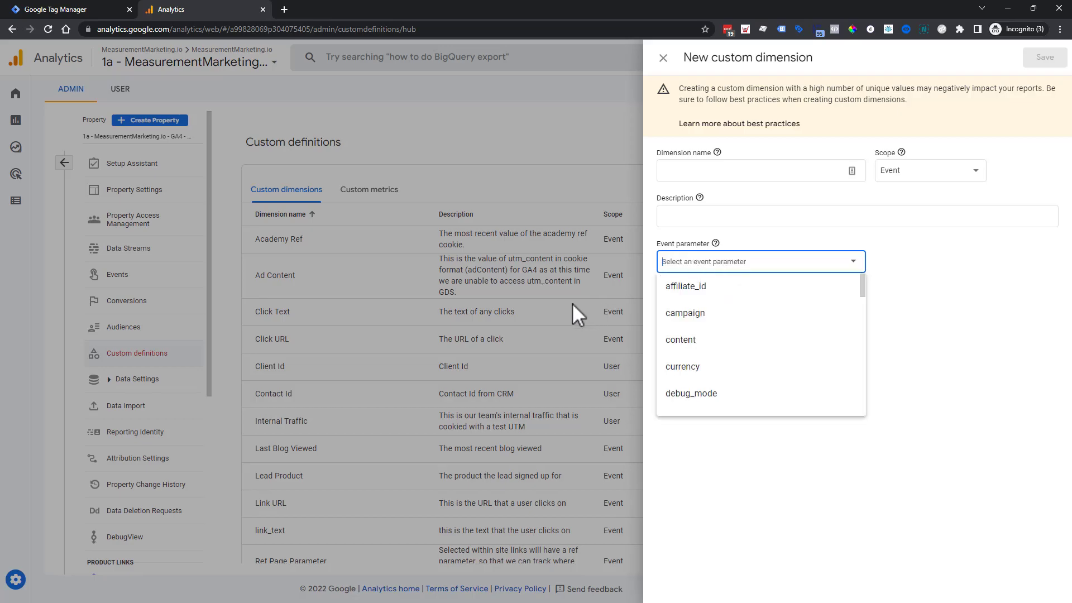
Step: Discard the new dimension, inspect the Scroll Depth dimension mapped to percent_scrolled, and close without saving
{"action": "left_click", "coordinate": [571, 303]}
{"action": "scroll", "coordinate": [572, 307], "scroll_direction": "down", "scroll_amount": 3}
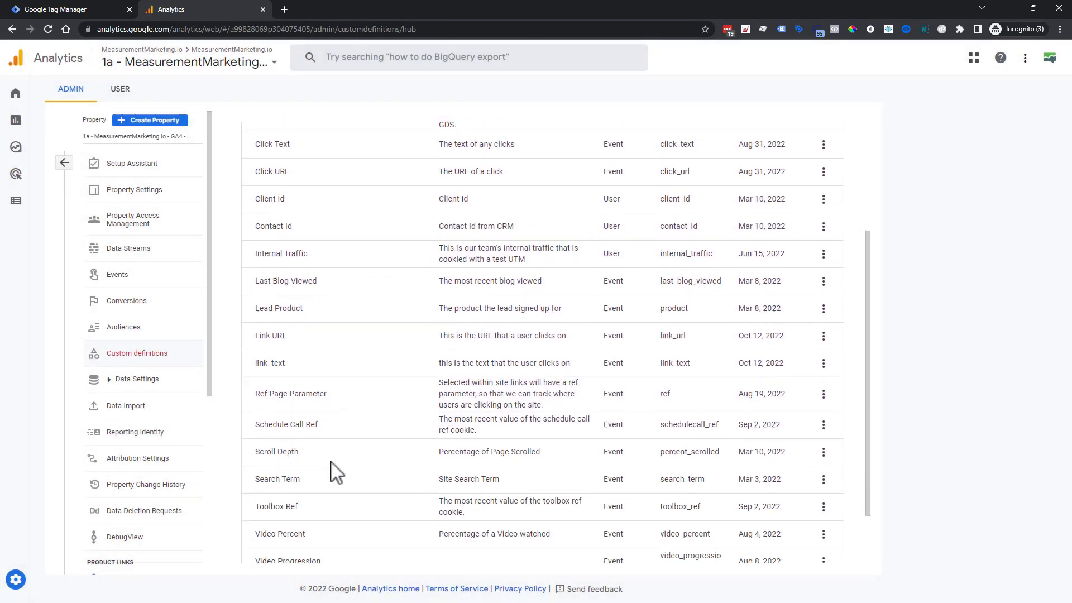
{"action": "left_click", "coordinate": [824, 452]}
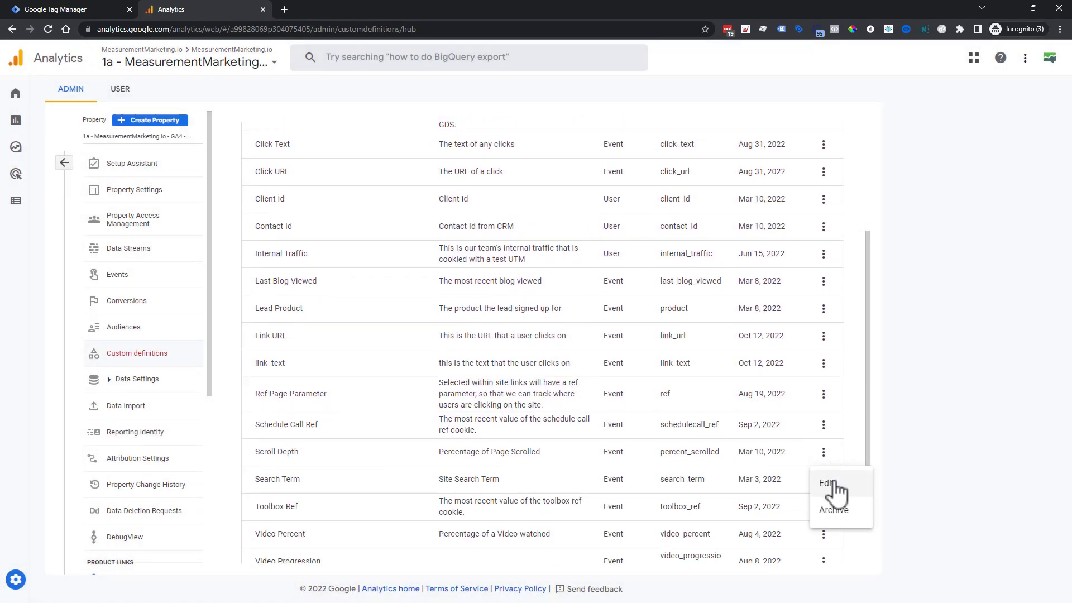
{"action": "left_click", "coordinate": [835, 484]}
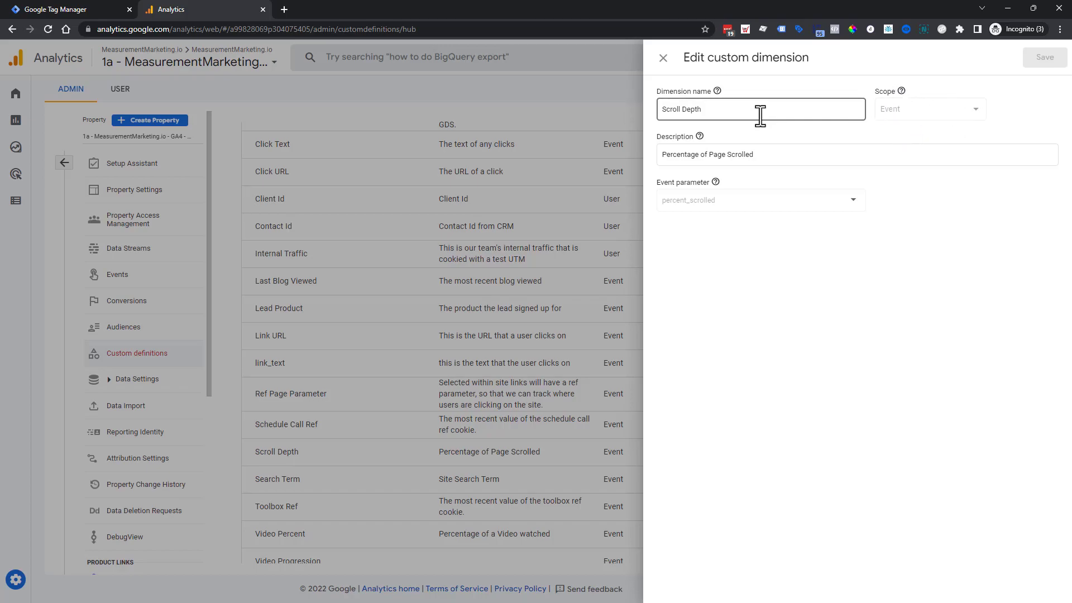
{"action": "left_click", "coordinate": [705, 110]}
{"action": "left_click_drag", "start_coordinate": [705, 110], "coordinate": [661, 111]}
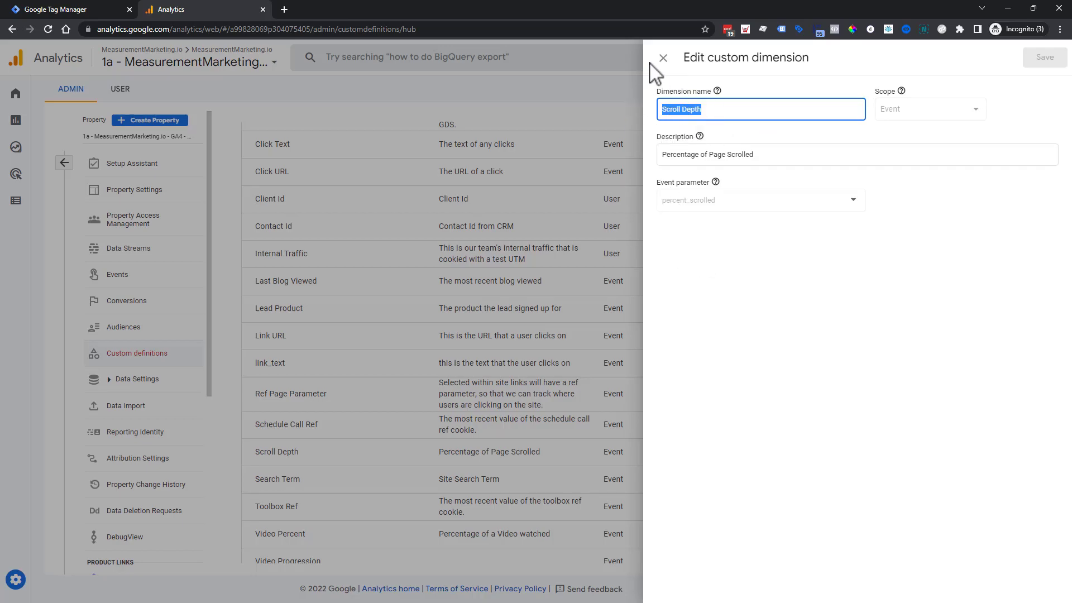
{"action": "left_click", "coordinate": [663, 59]}
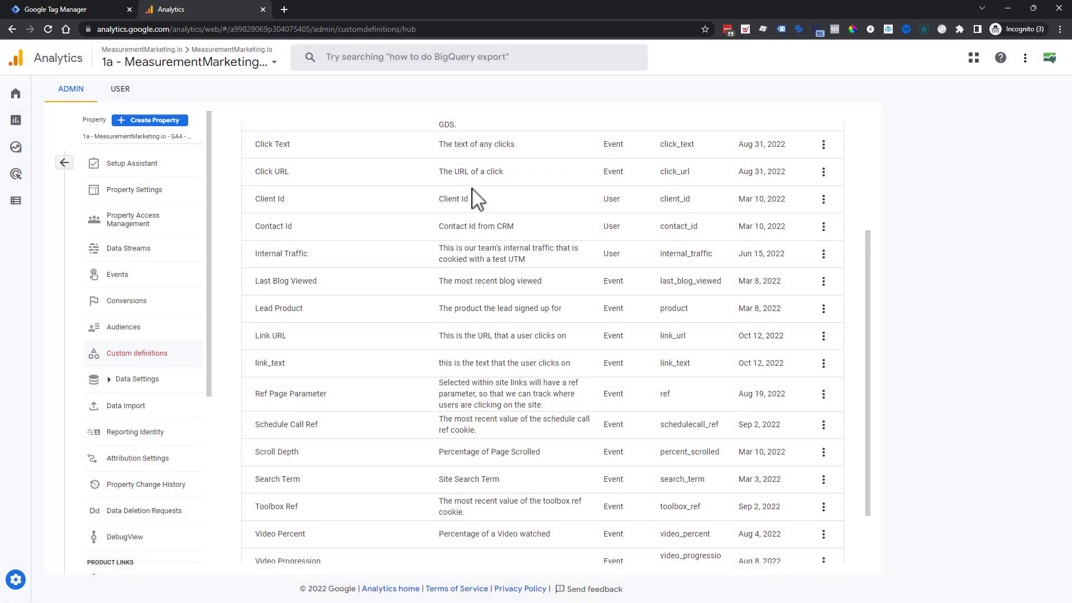